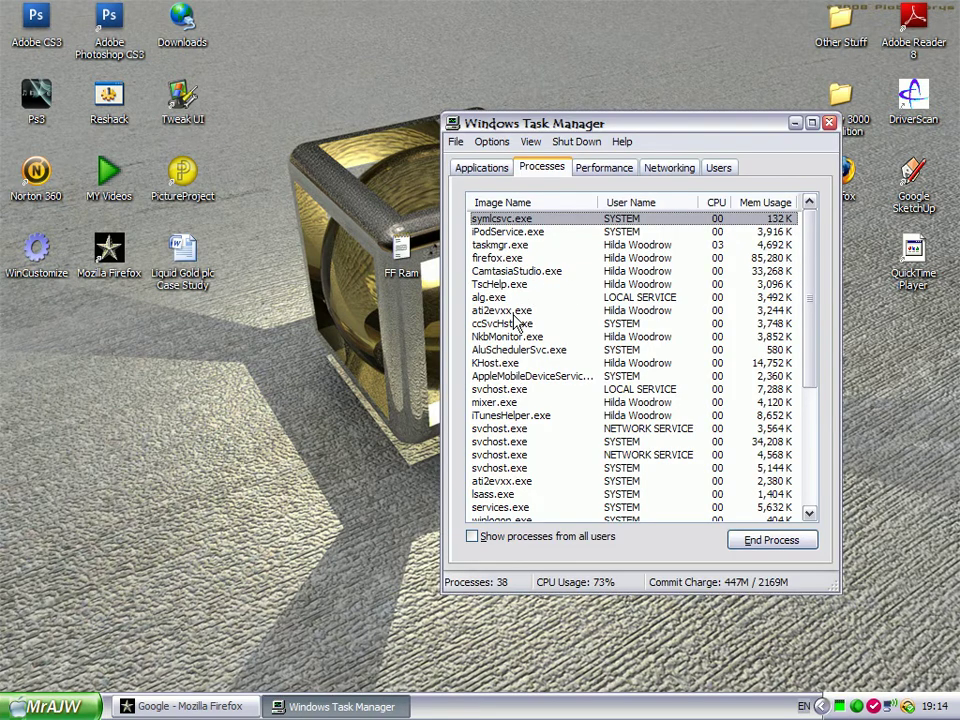
- Find firefox.exe's memory use (about 85,280 K) in Task Manager's process list, then close Task Manager
click(494, 170)
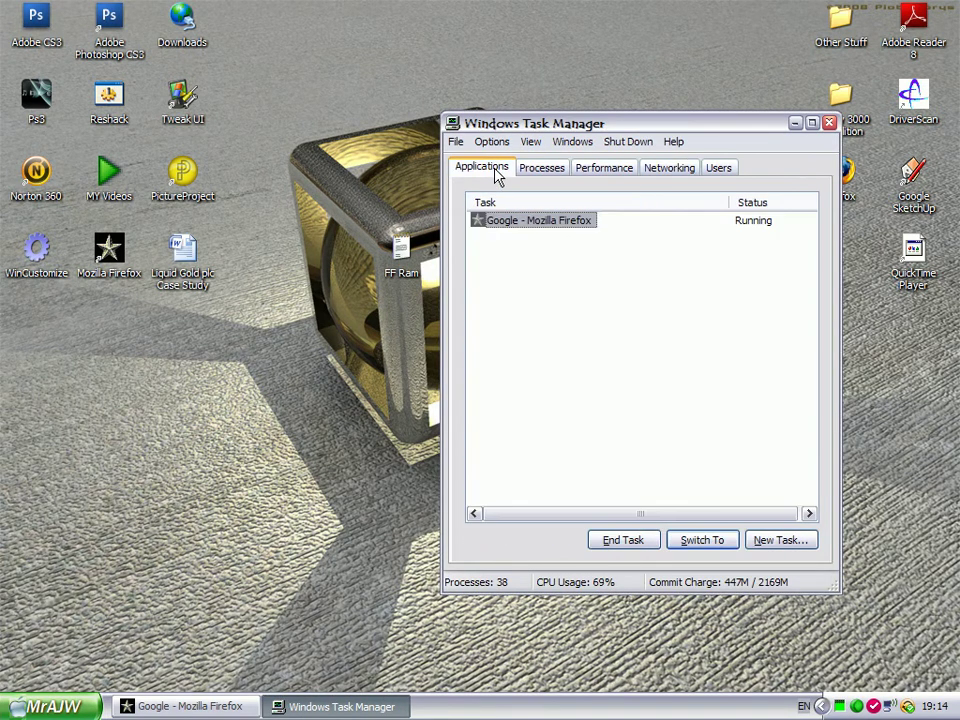
right_click(530, 222)
click(618, 375)
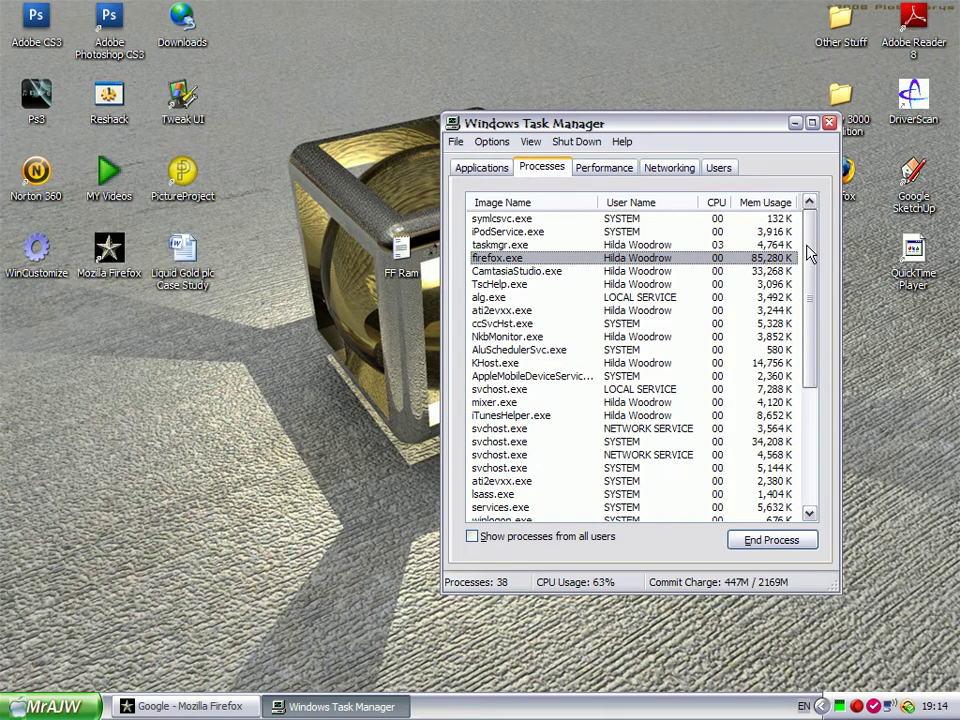
scroll(812, 262, down, 1)
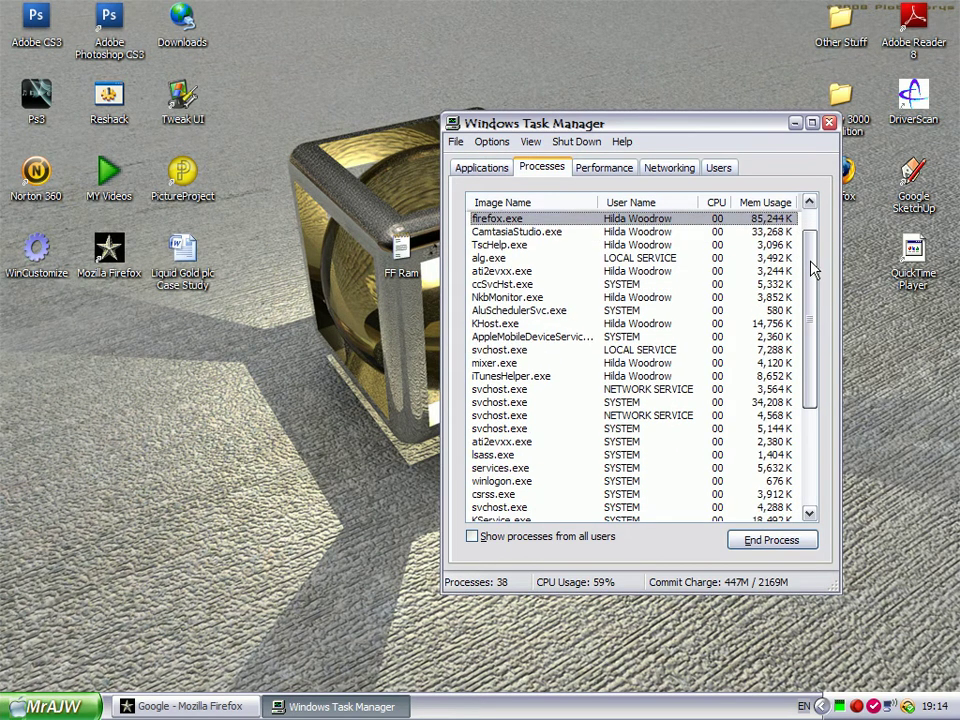
scroll(812, 260, up, 1)
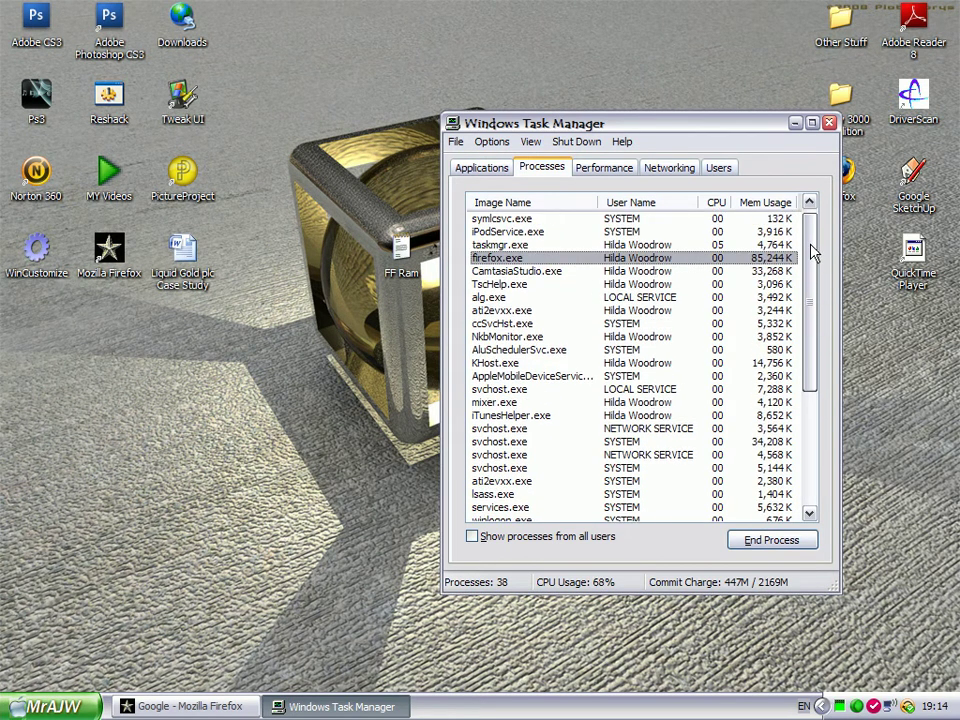
click(828, 124)
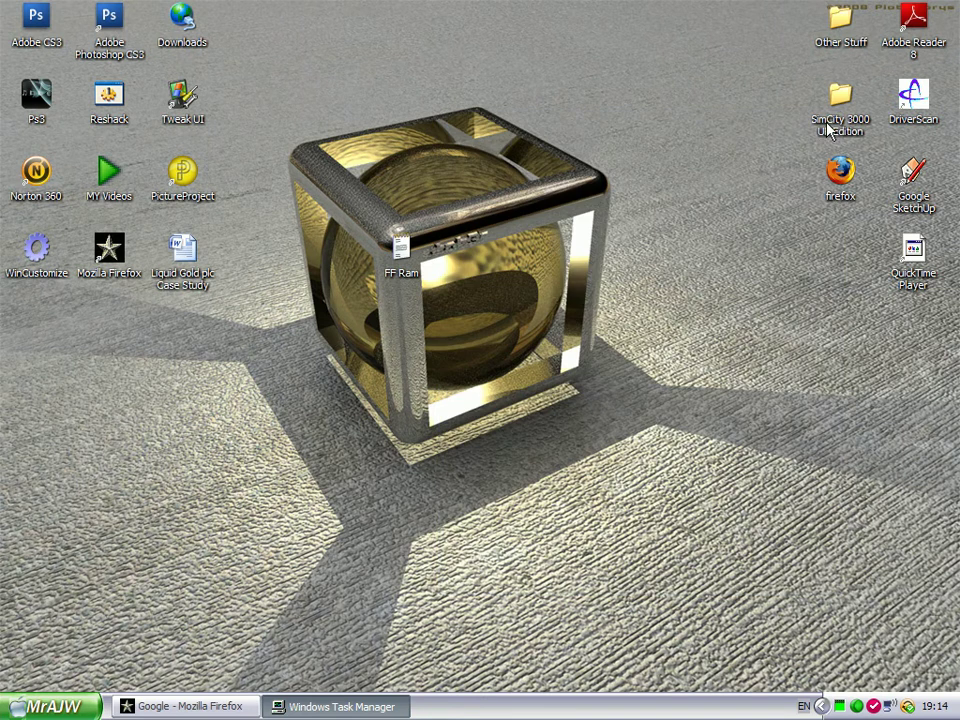
- Restore Firefox and enter about:config in the address bar
click(224, 715)
click(548, 42)
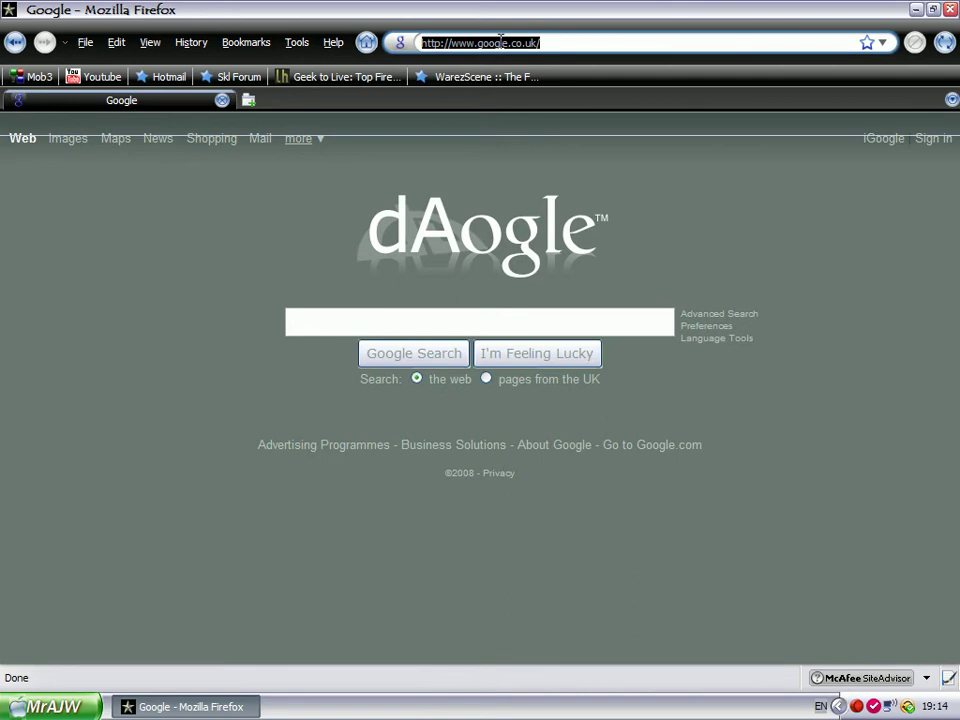
text(ab)
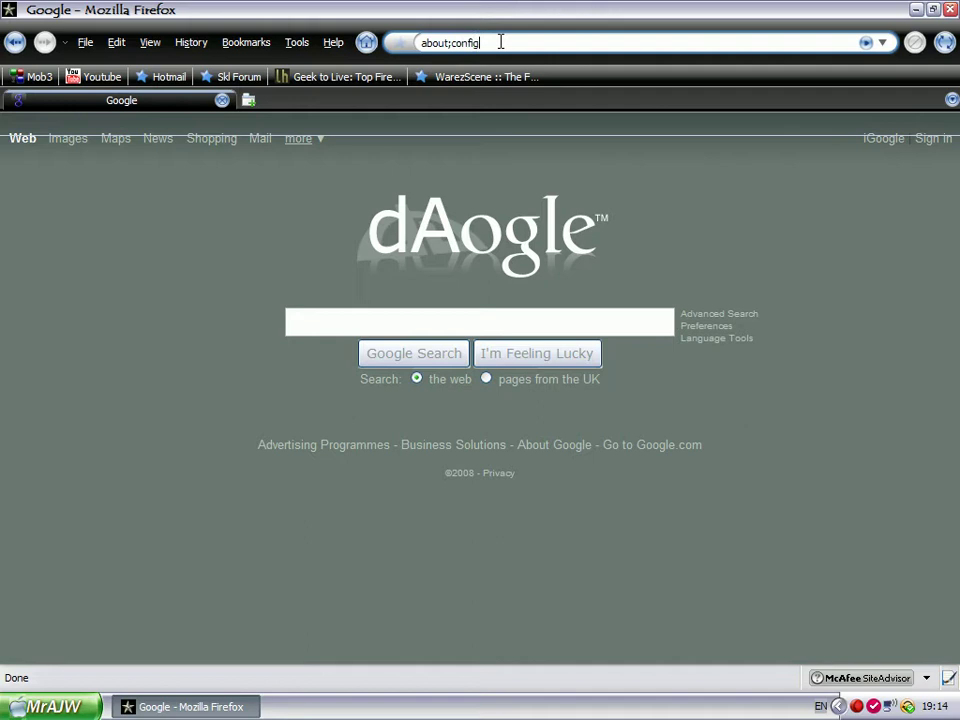
text(out;config)
key(Return)
- Accept the 'Here be dragons!' warning to reveal the preference list, ready to filter
click(482, 78)
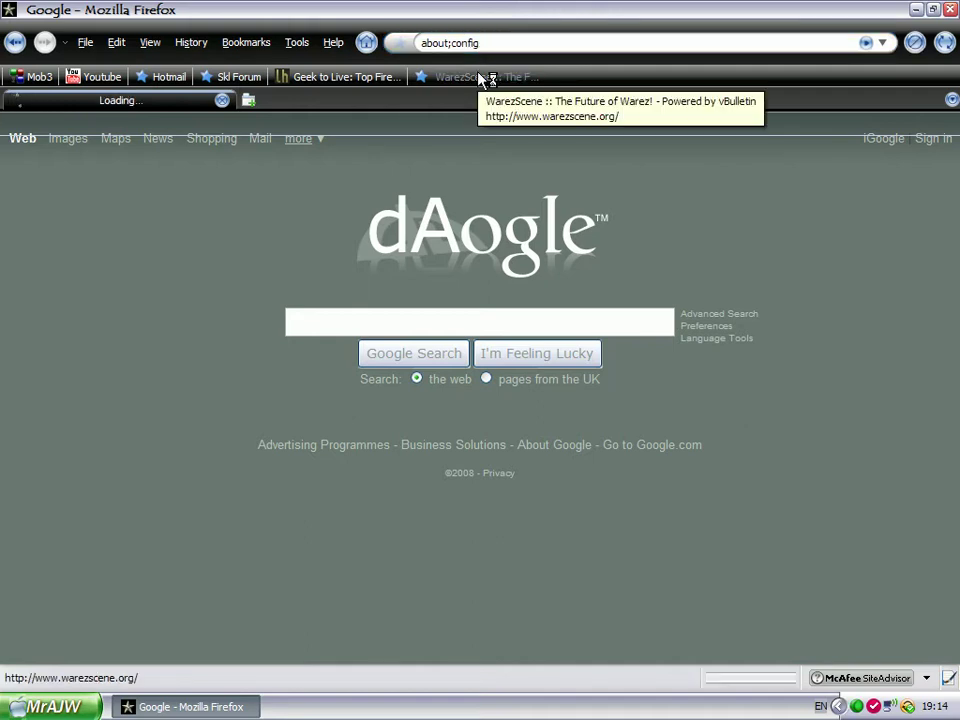
click(22, 47)
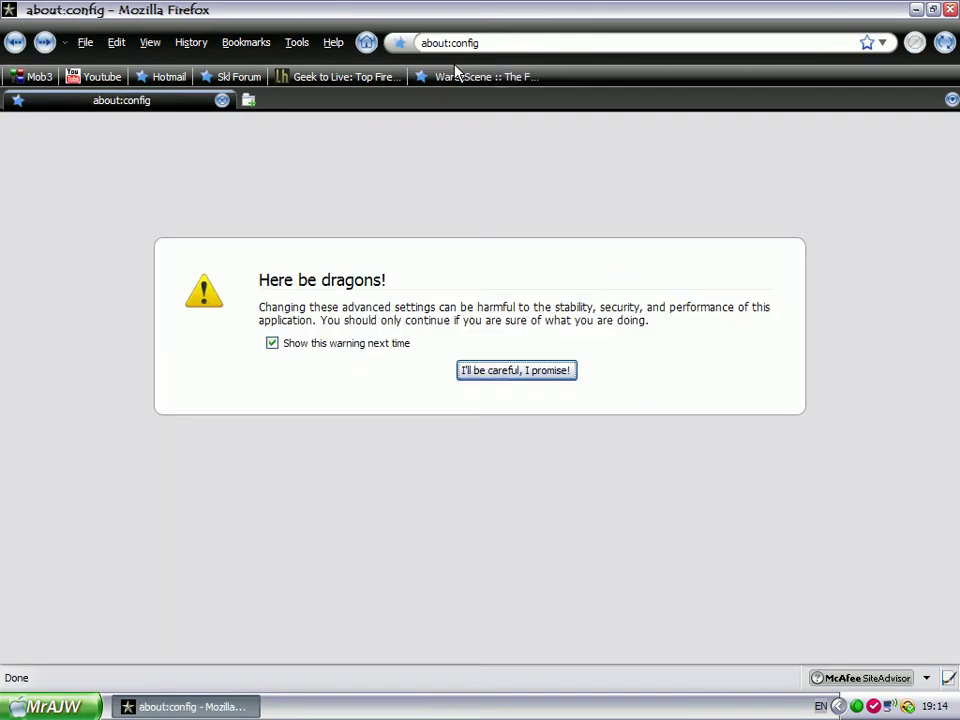
click(505, 42)
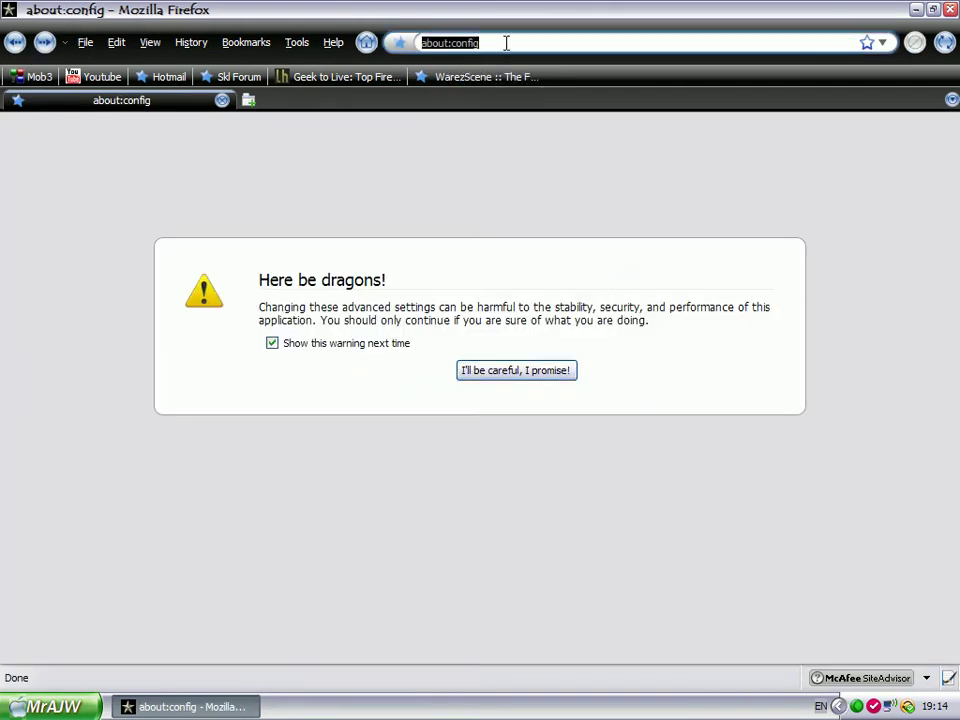
click(505, 42)
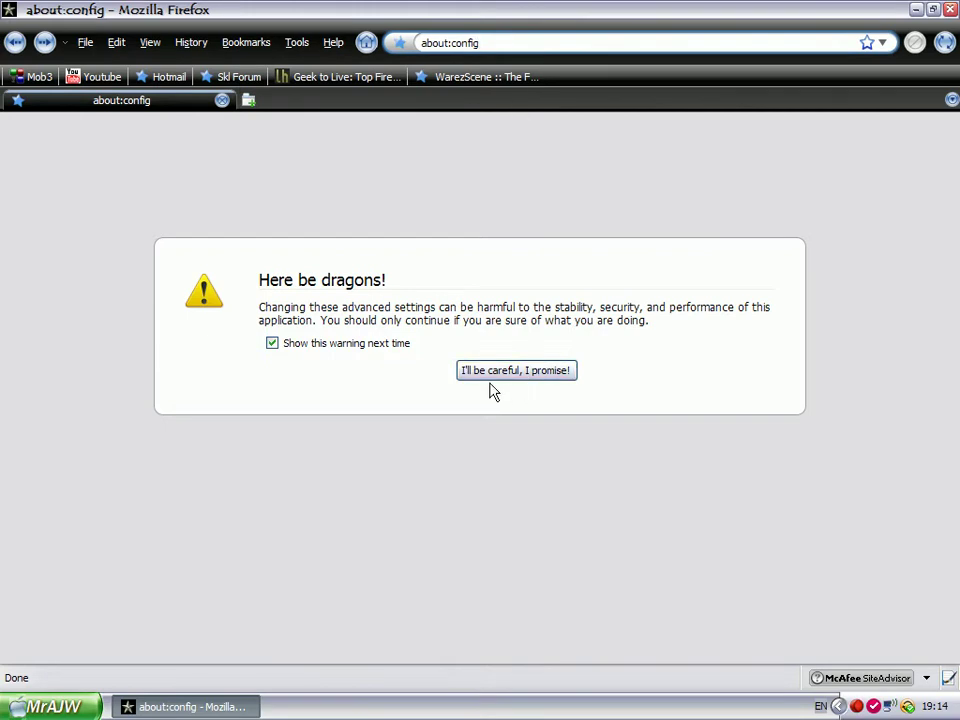
click(531, 375)
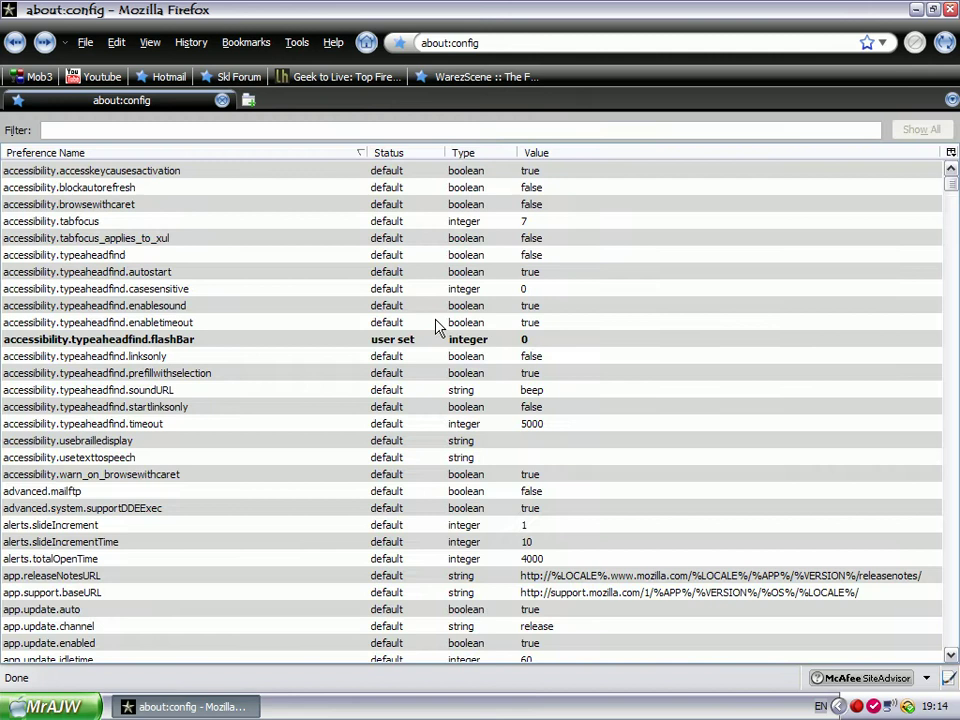
click(150, 129)
- Copy the line browser.cache.disk.capacity from the FF Ram Notepad file on the desktop
click(915, 9)
double_click(383, 250)
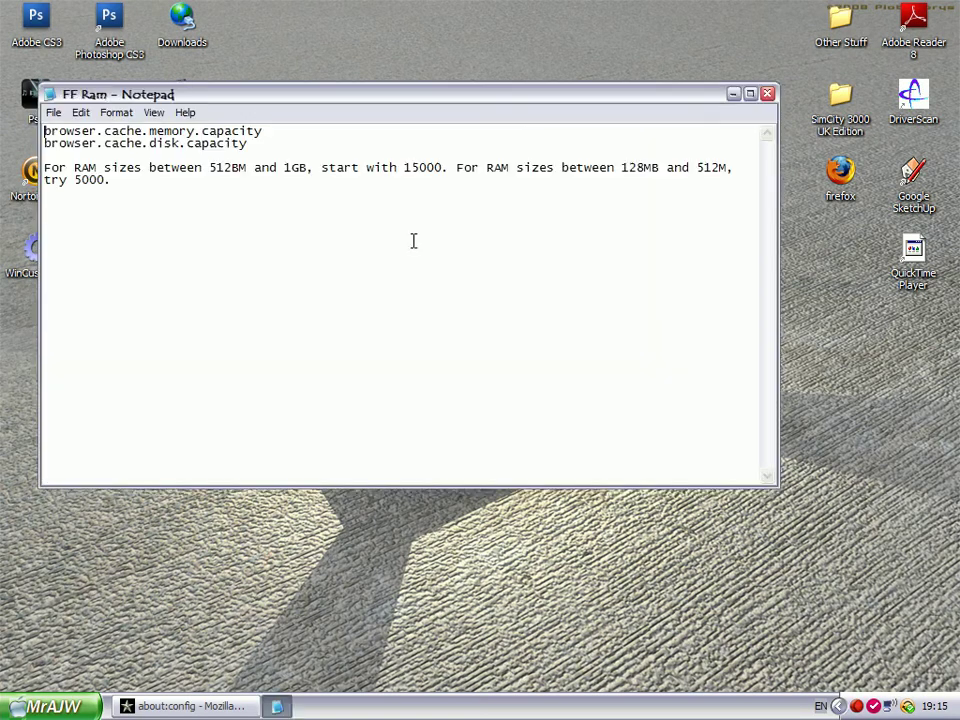
drag(250, 148, 43, 145)
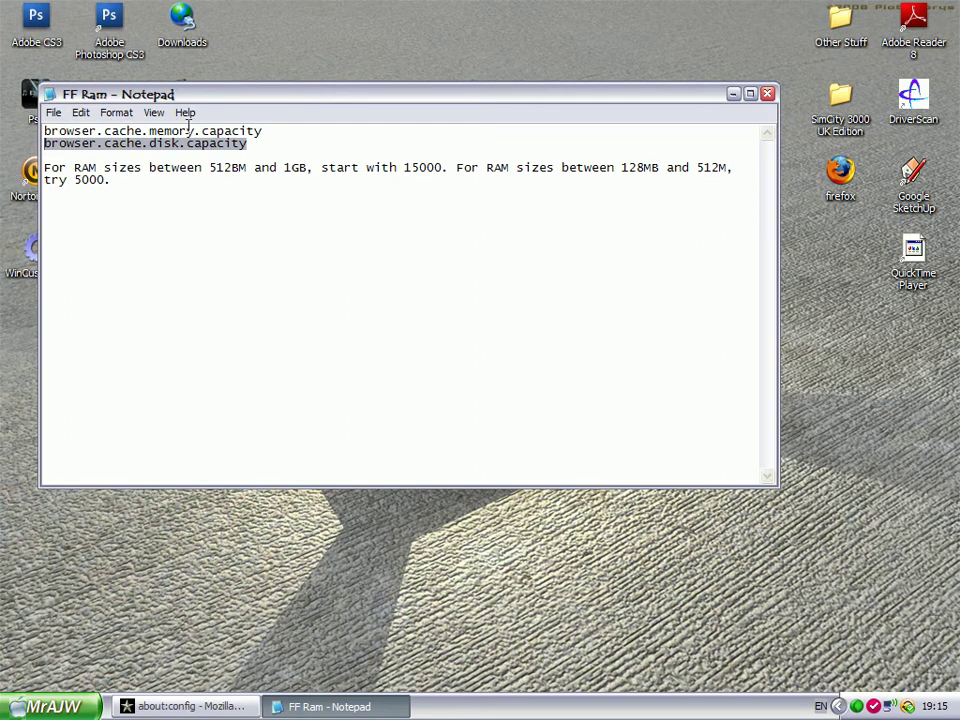
right_click(200, 142)
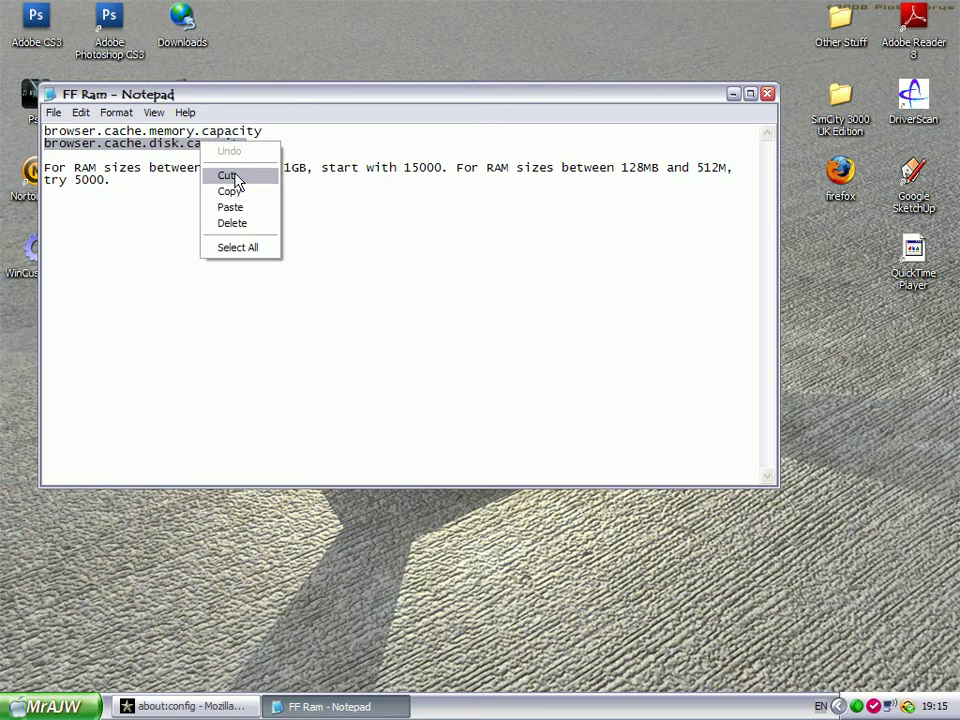
click(253, 202)
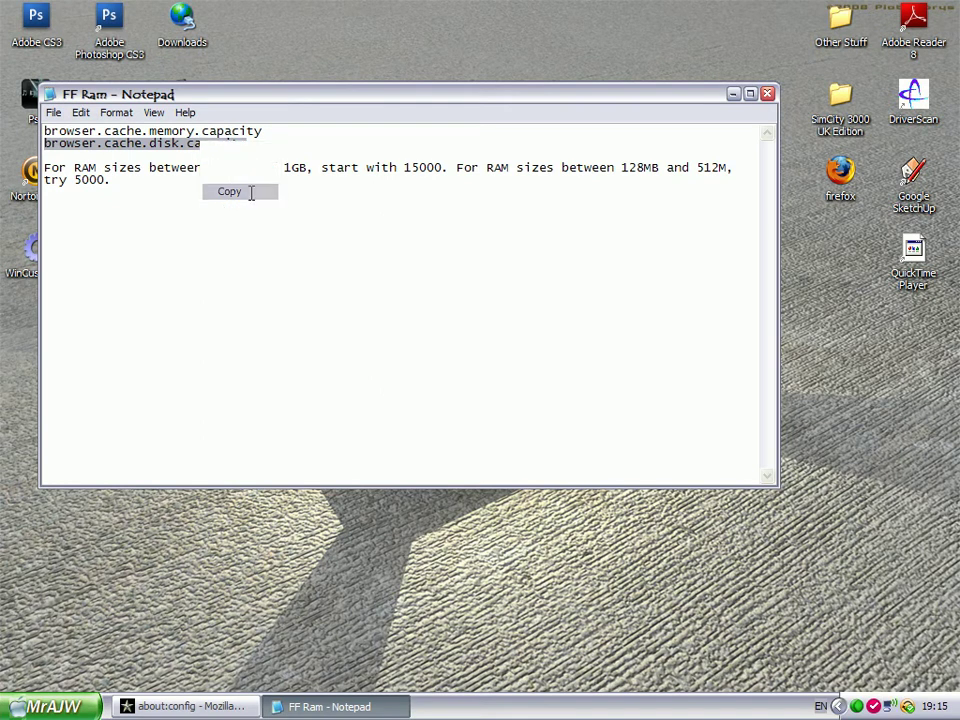
- Paste browser.cache.disk.capacity into the about:config filter, revealing its current value of 15000
click(230, 707)
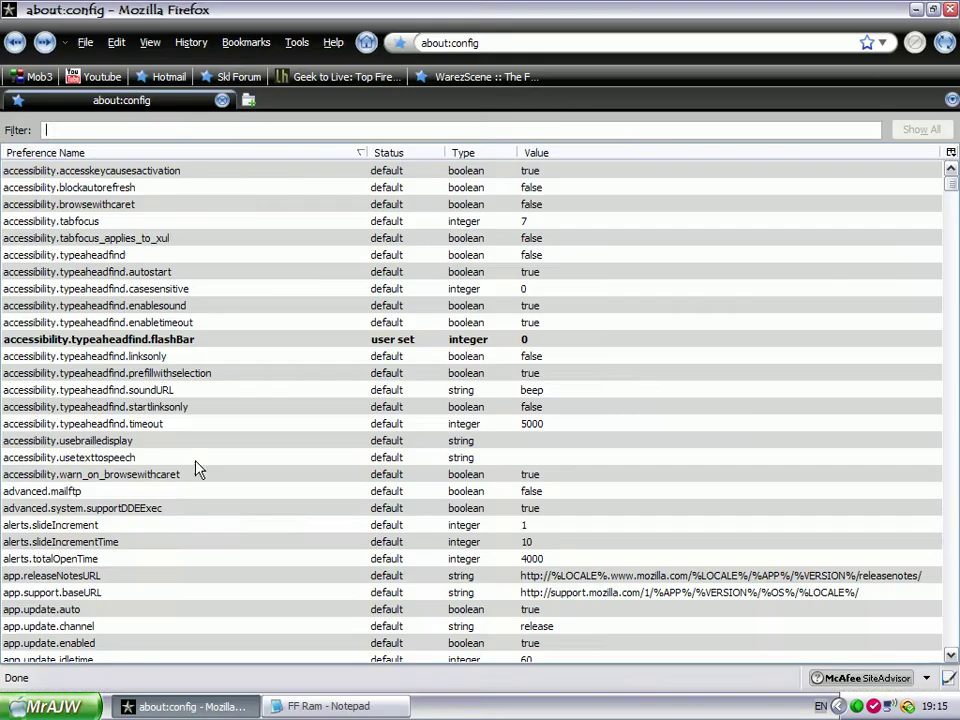
right_click(208, 130)
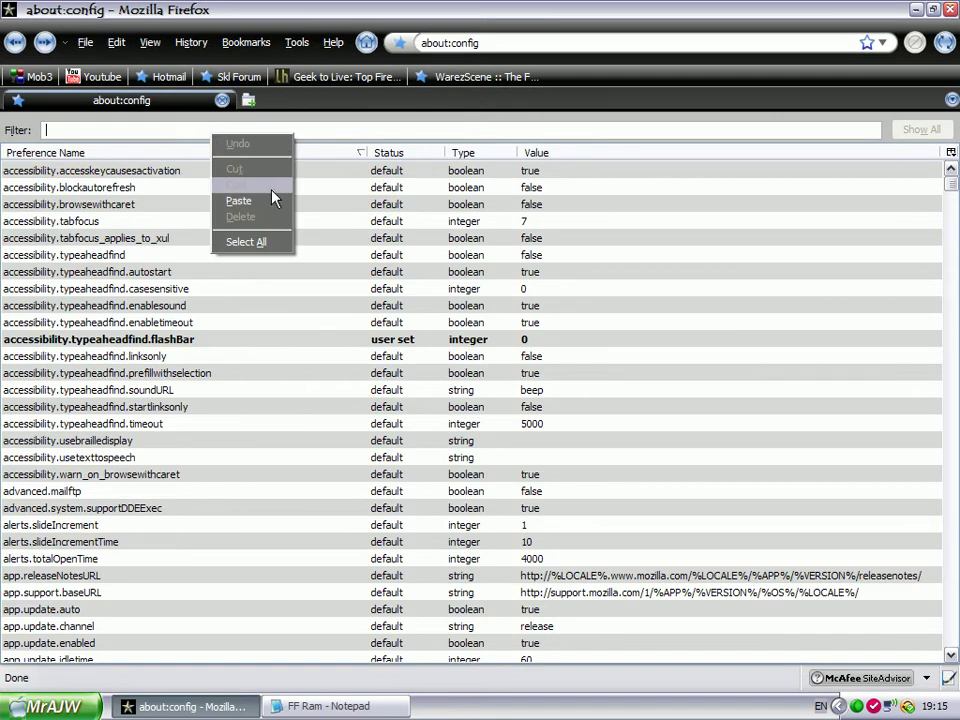
click(270, 199)
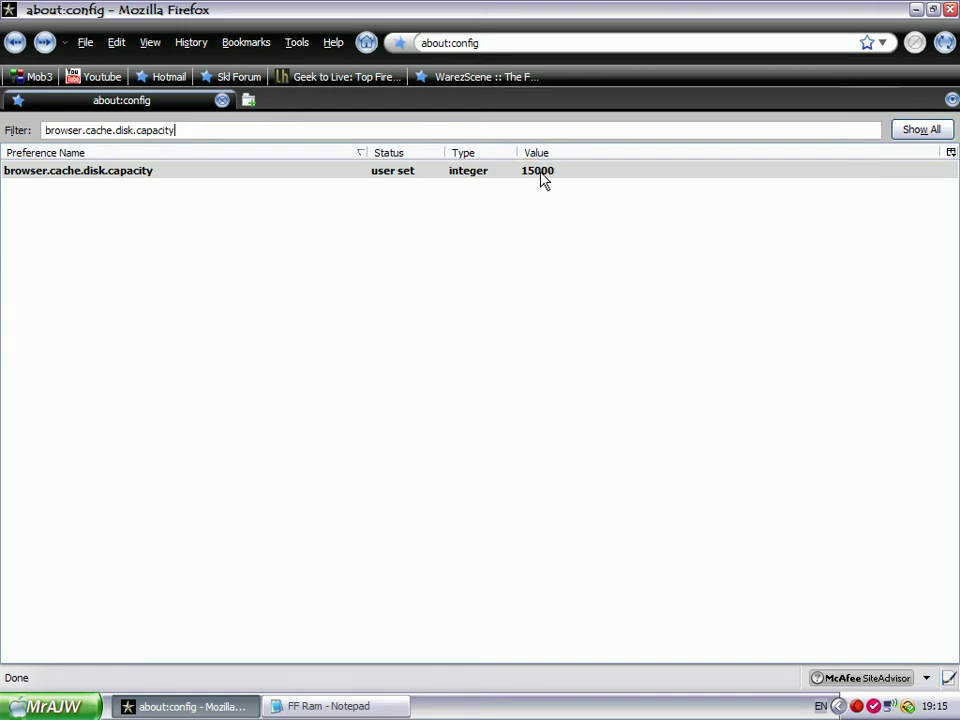
- Highlight the FF Ram advice: 15000 for 512MB–1GB RAM, 5000 for 128–512MB
click(329, 706)
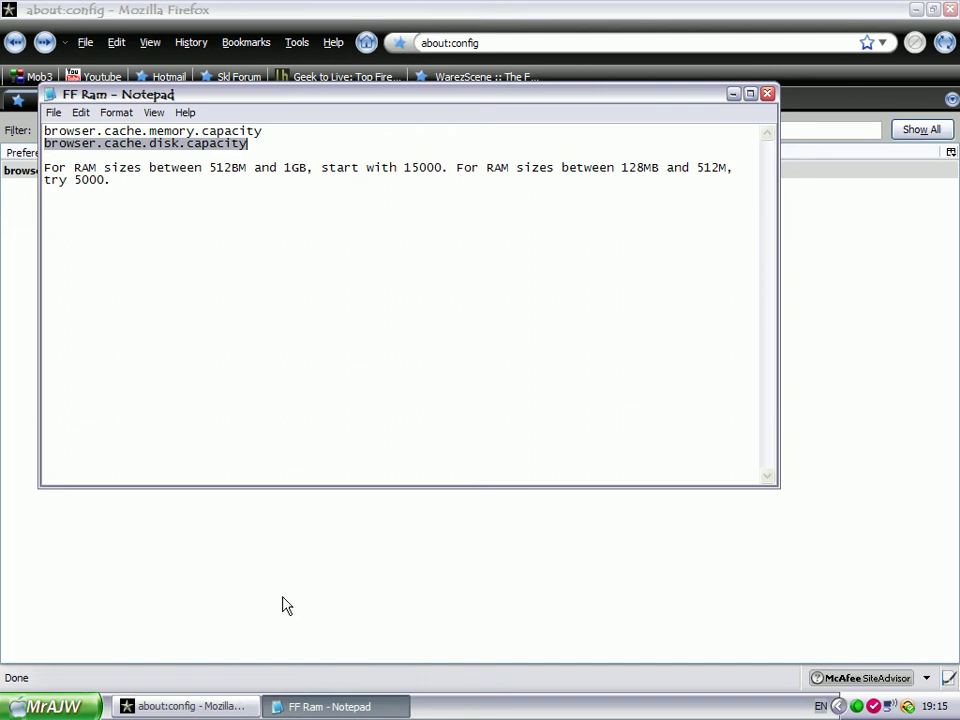
click(73, 160)
drag(112, 180, 45, 156)
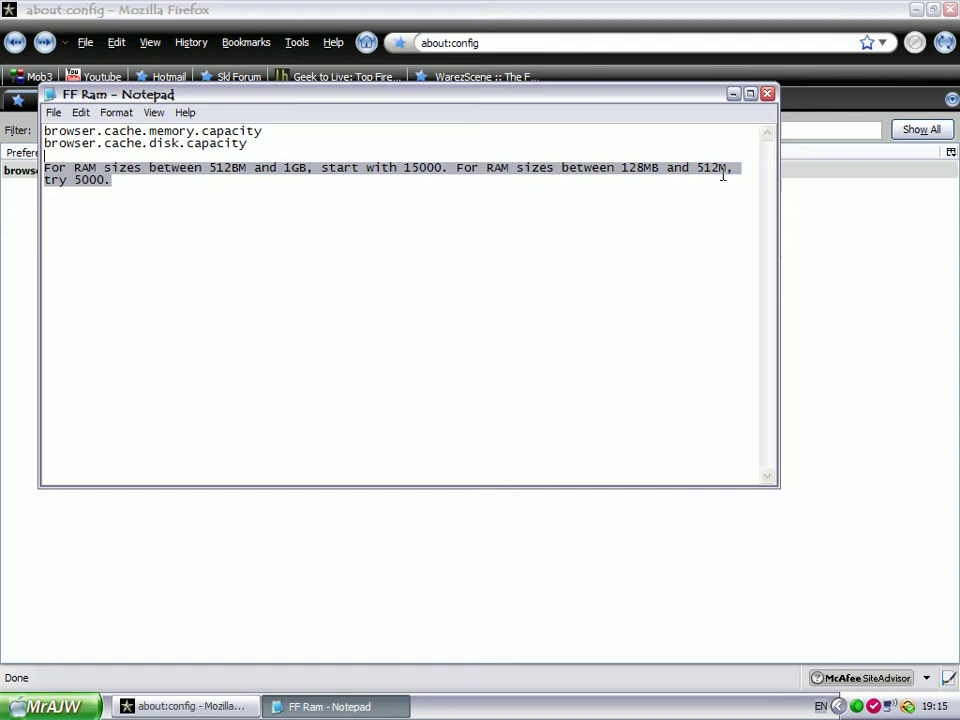
click(129, 182)
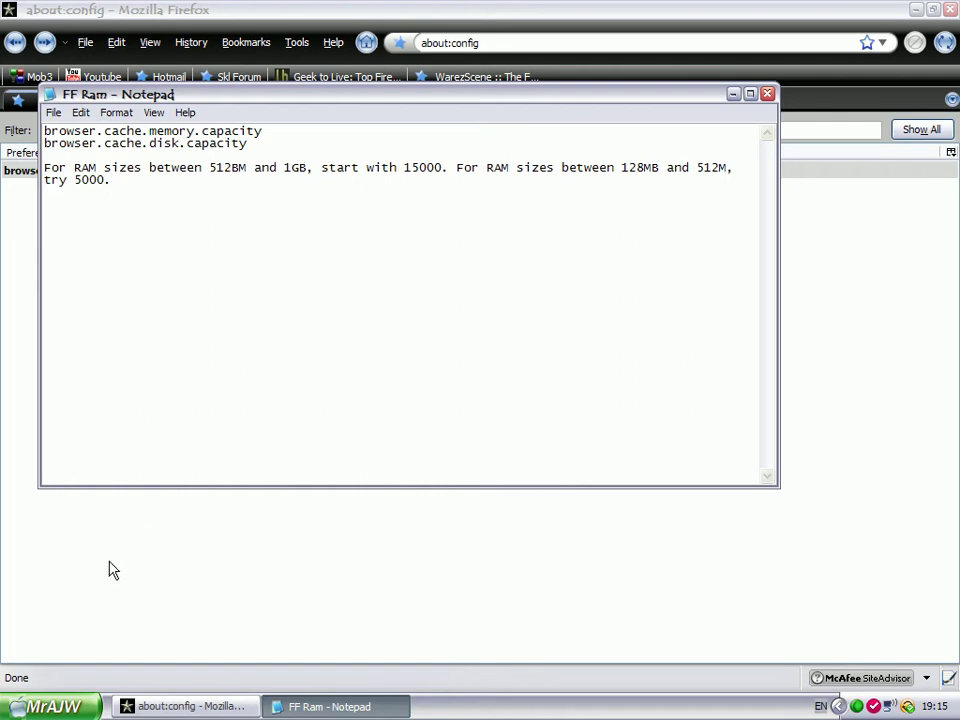
click(57, 712)
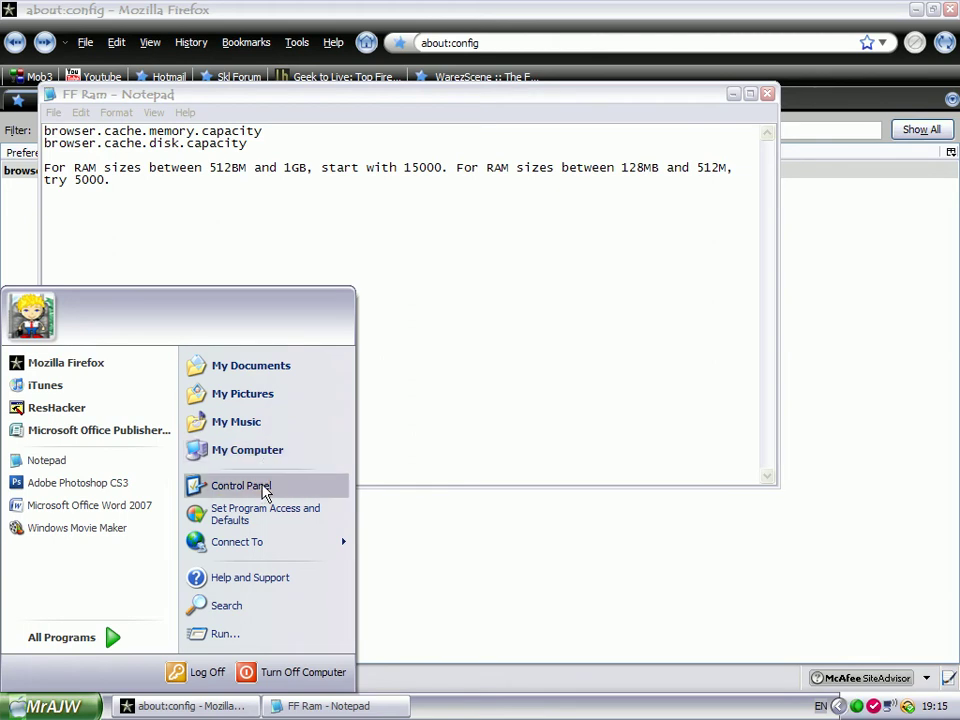
click(262, 486)
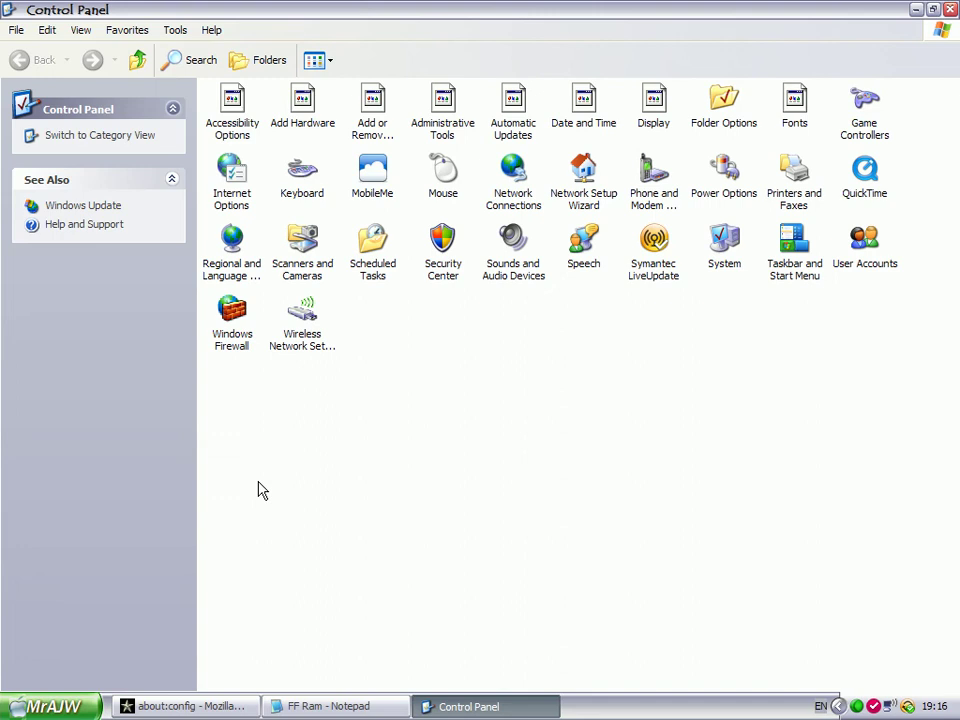
double_click(726, 259)
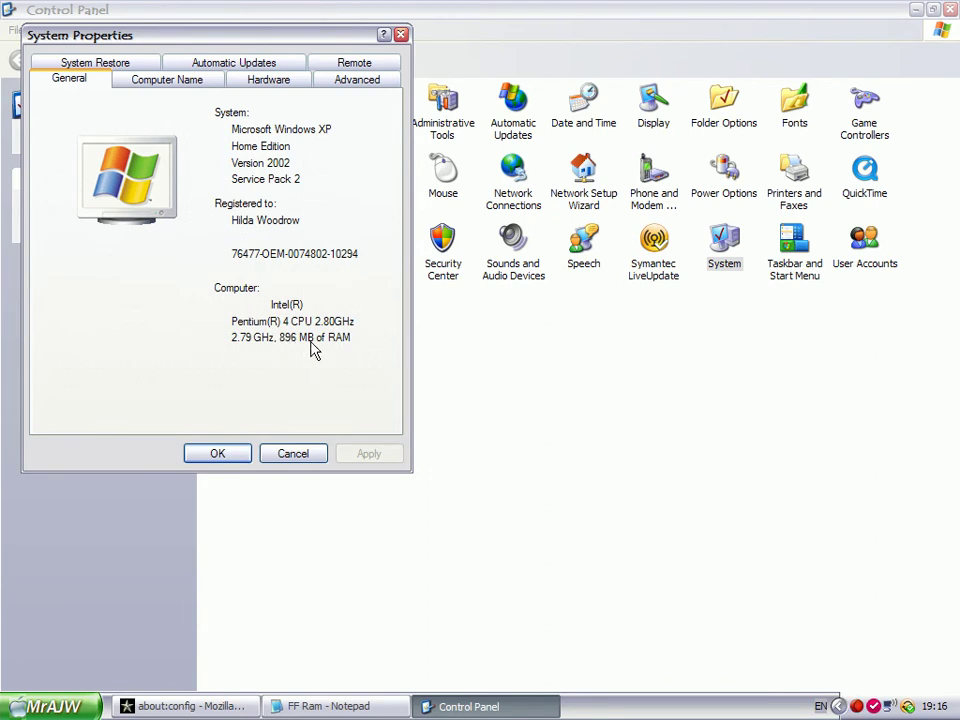
click(301, 456)
click(950, 9)
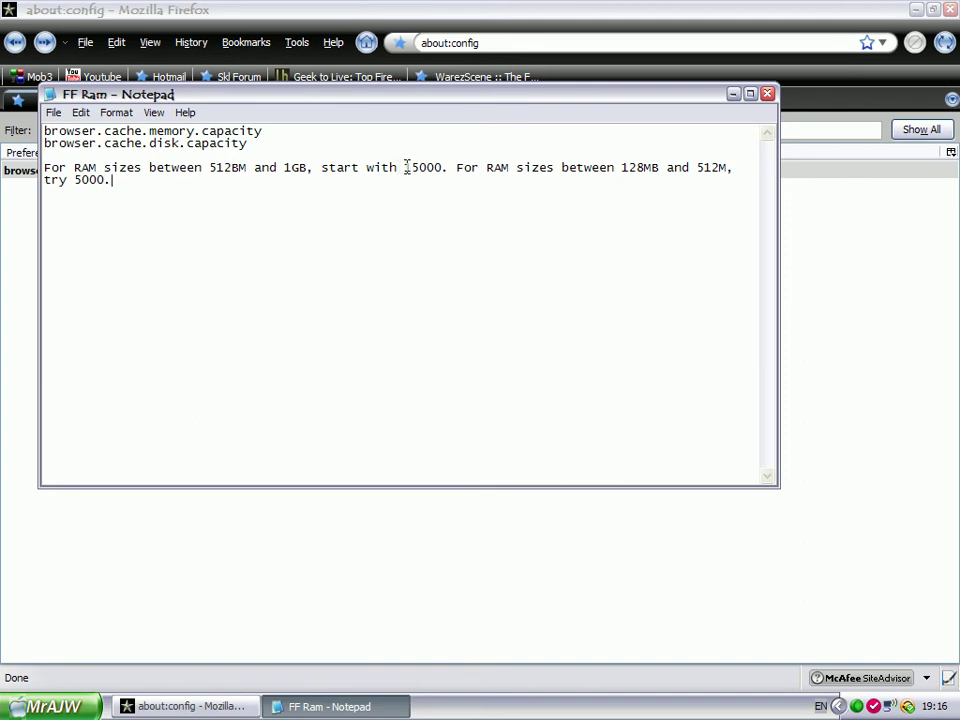
- Minimise the notes and change browser.cache.disk.capacity from 15000 to 5000
drag(488, 100, 499, 230)
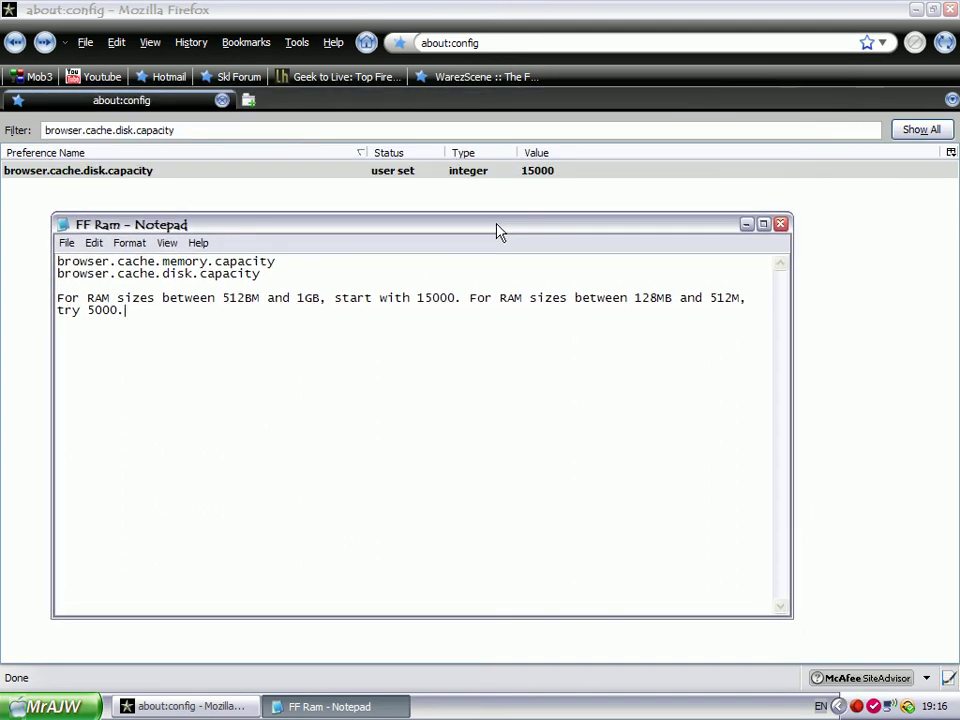
click(746, 224)
double_click(538, 176)
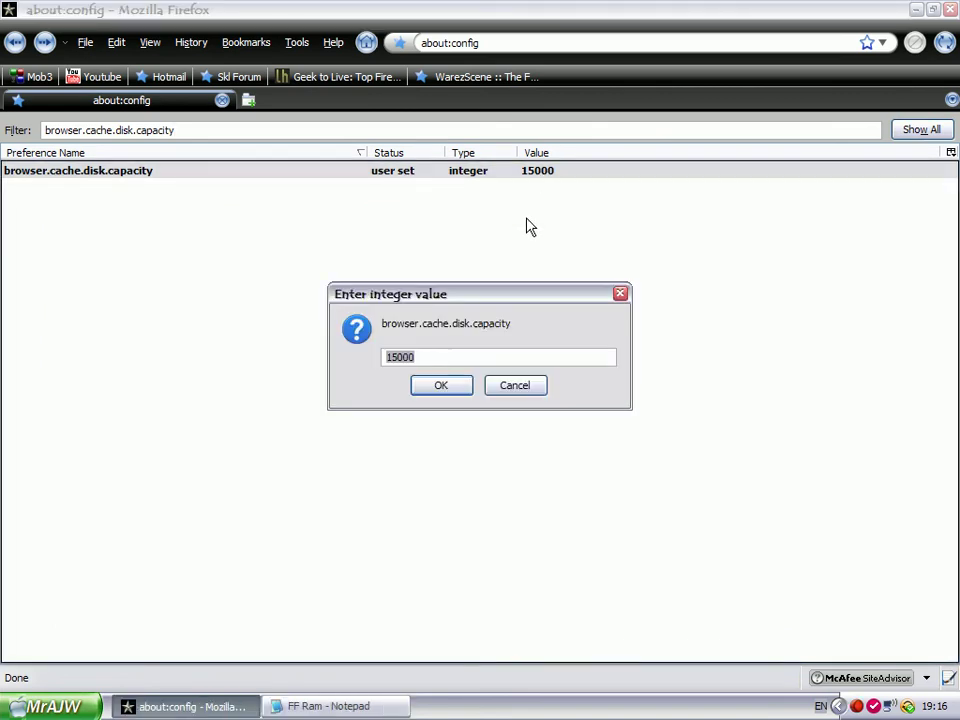
click(420, 357)
click(392, 357)
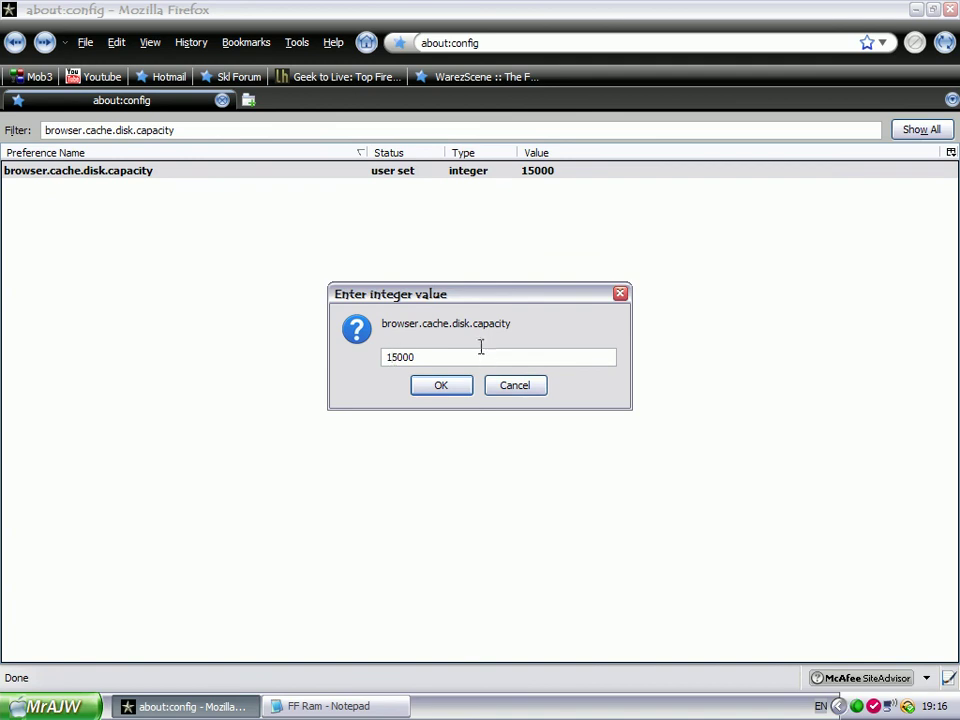
key(BackSpace)
click(441, 388)
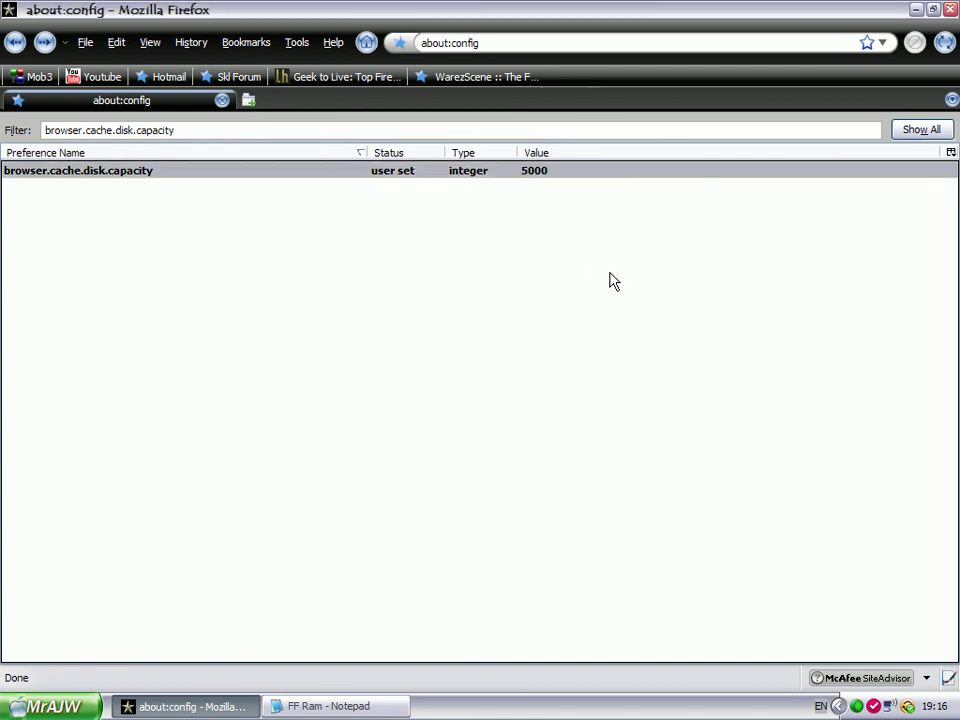
- Set browser.cache.disk.capacity back to 15000
double_click(537, 177)
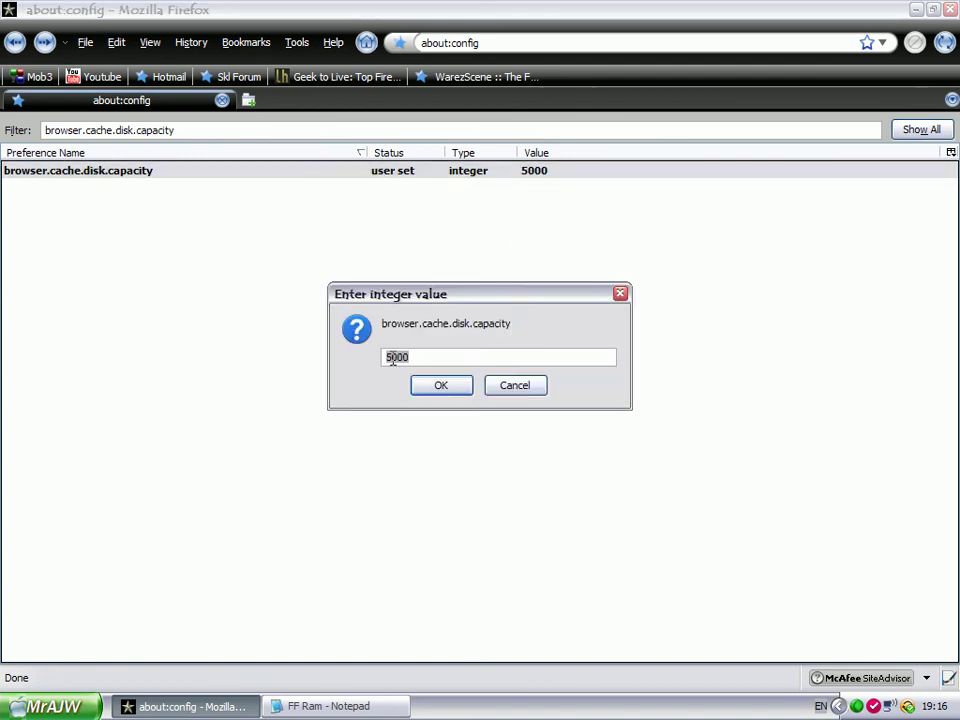
click(386, 357)
text(1)
click(441, 388)
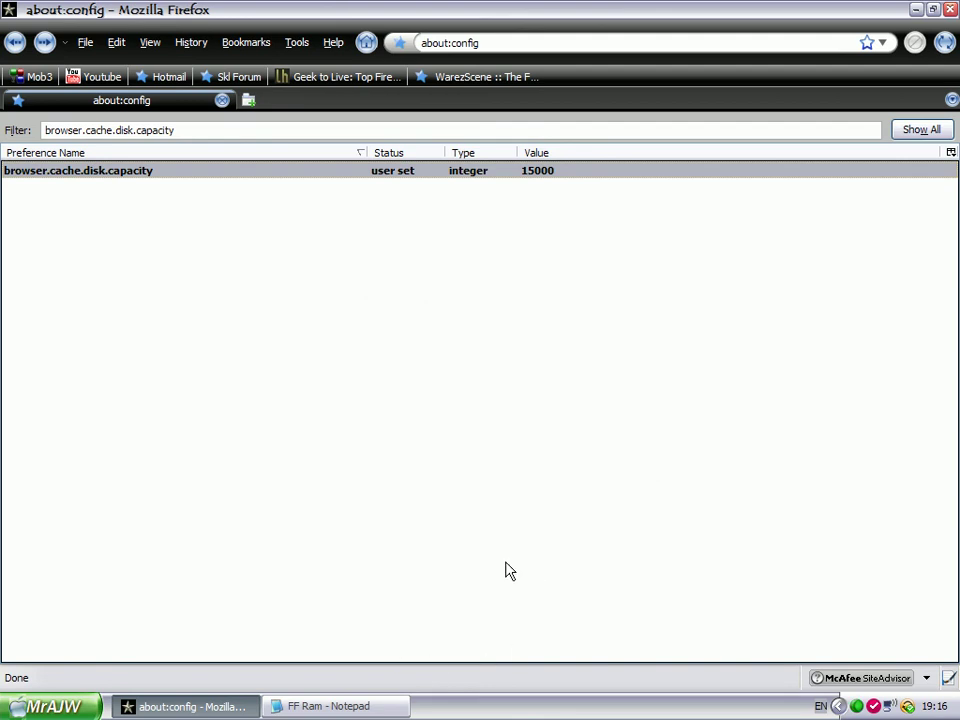
- Reopen Task Manager on firefox.exe's process, now using about 85,360 K of memory
key(ctrl+alt+Delete)
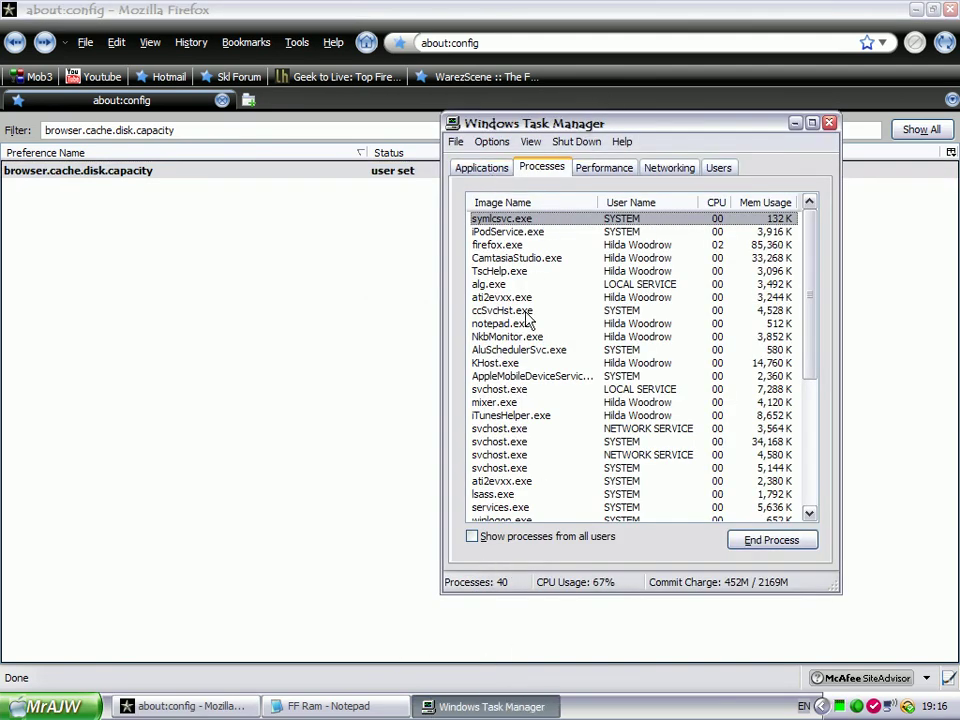
click(482, 167)
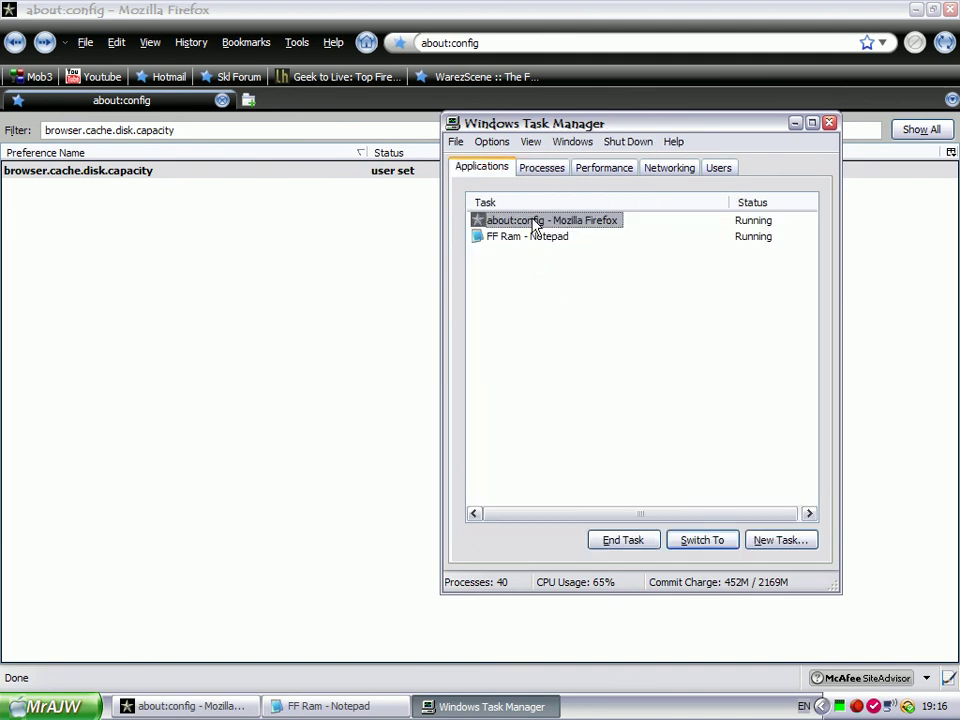
right_click(533, 219)
click(588, 374)
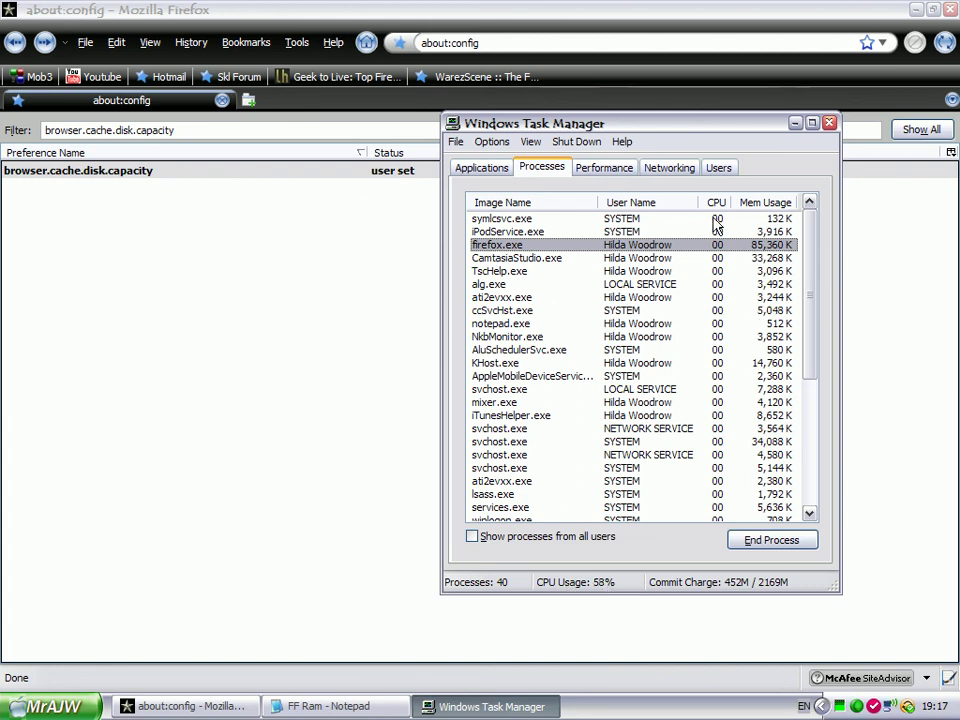
drag(723, 125, 700, 161)
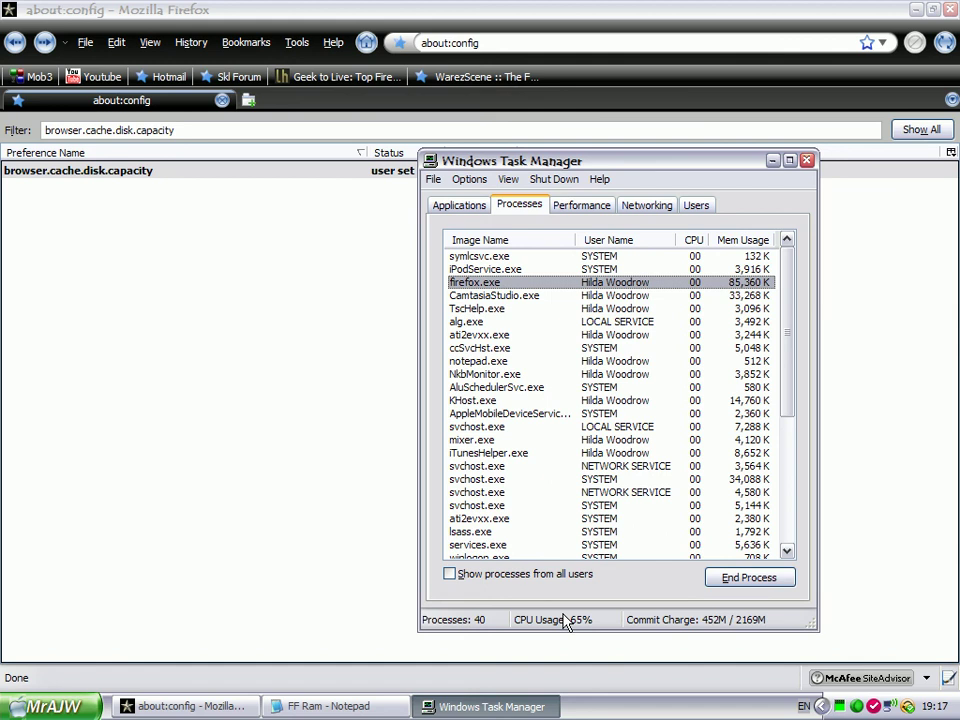
- Close Task Manager and go to Firefox's Google home page
click(807, 161)
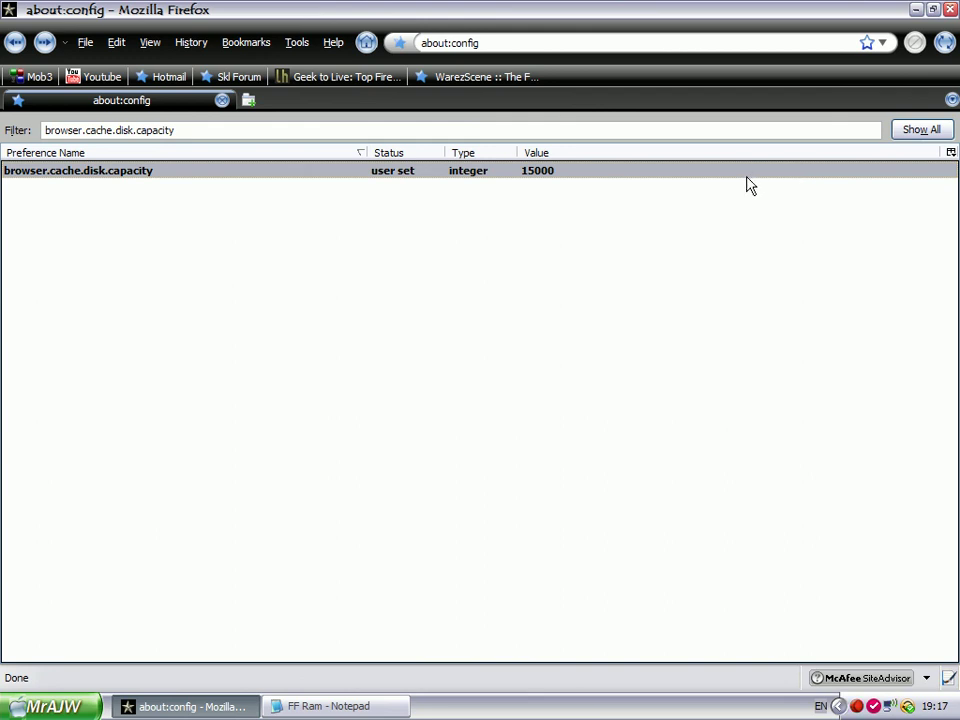
click(368, 42)
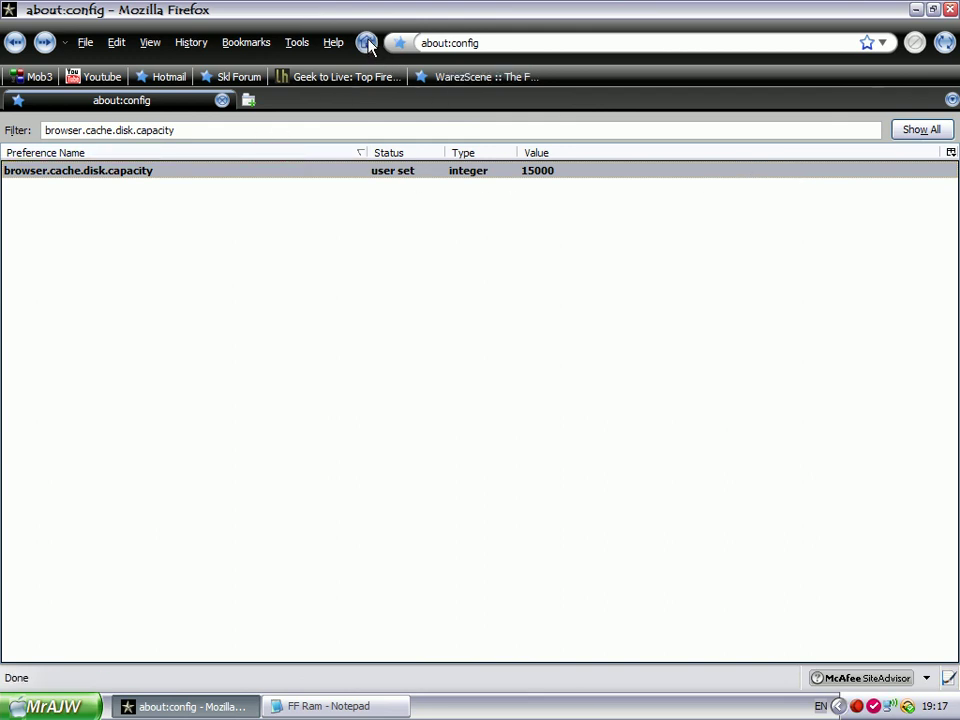